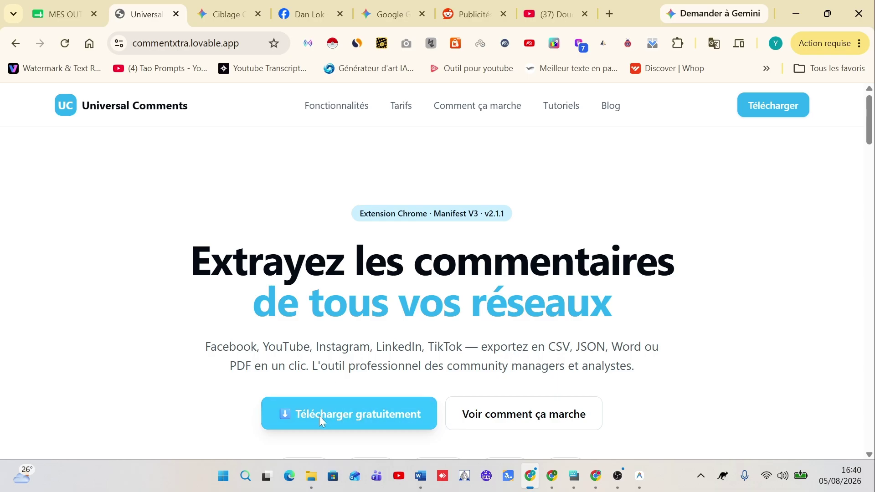
Download the free Universal Comments extension and extract fb-comments-extractor (10).zip in the Téléchargements folder
left_click(371, 404)
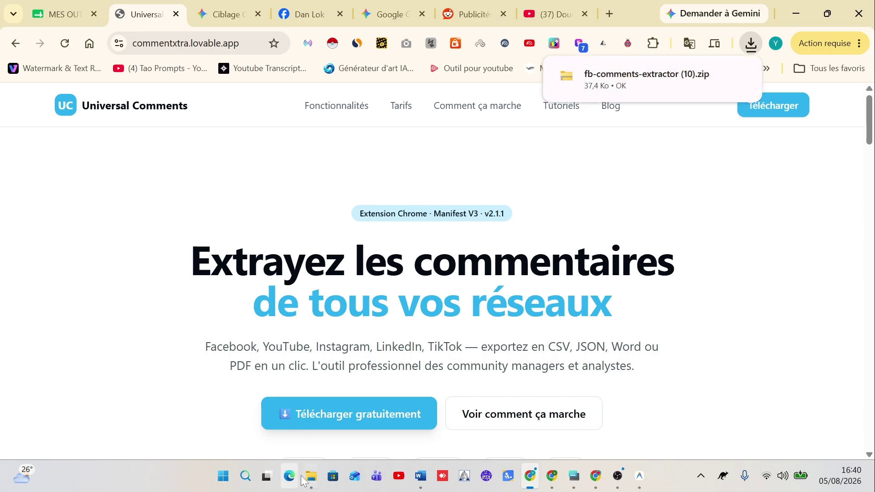
mouse_move(312, 476)
left_click(237, 401)
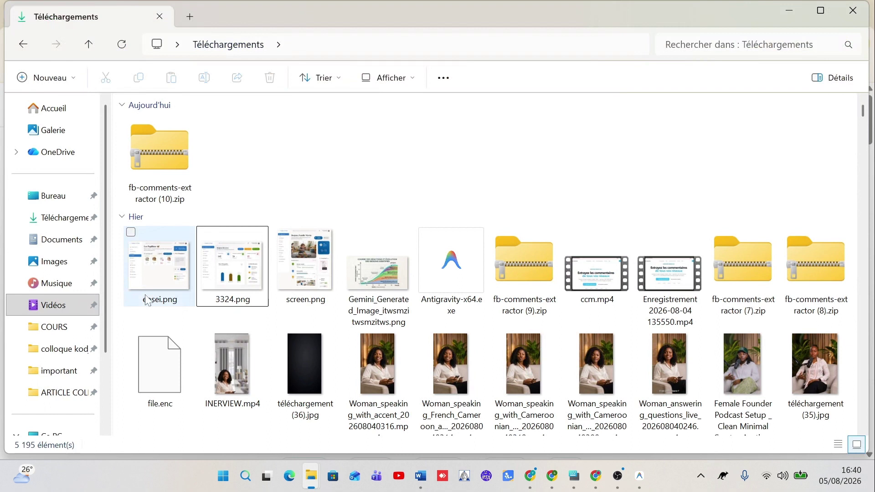
left_click(167, 168)
right_click(167, 168)
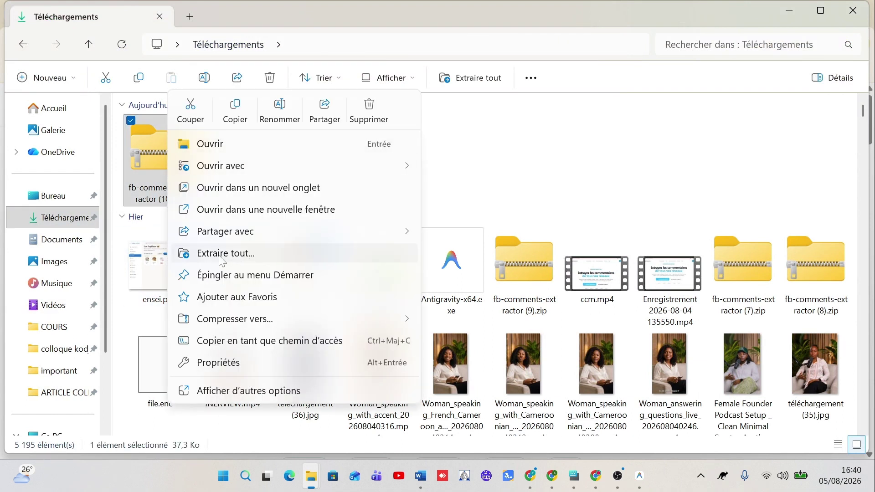
left_click(245, 255)
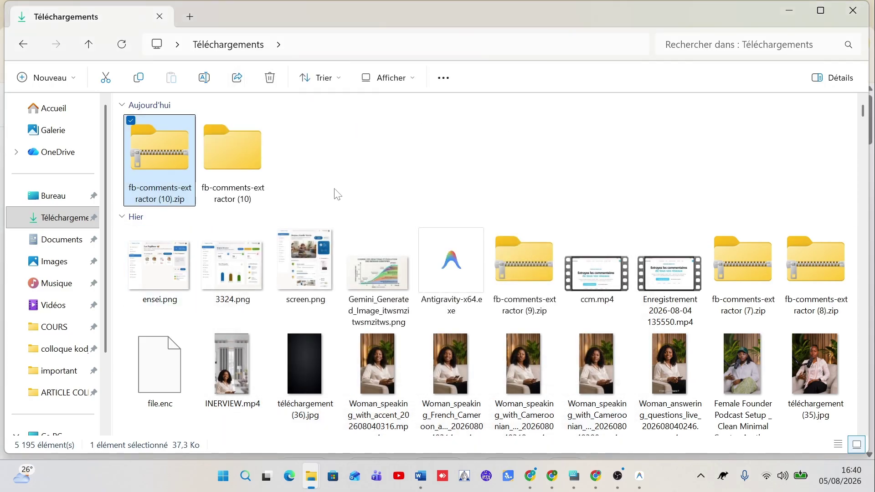
left_click(242, 167)
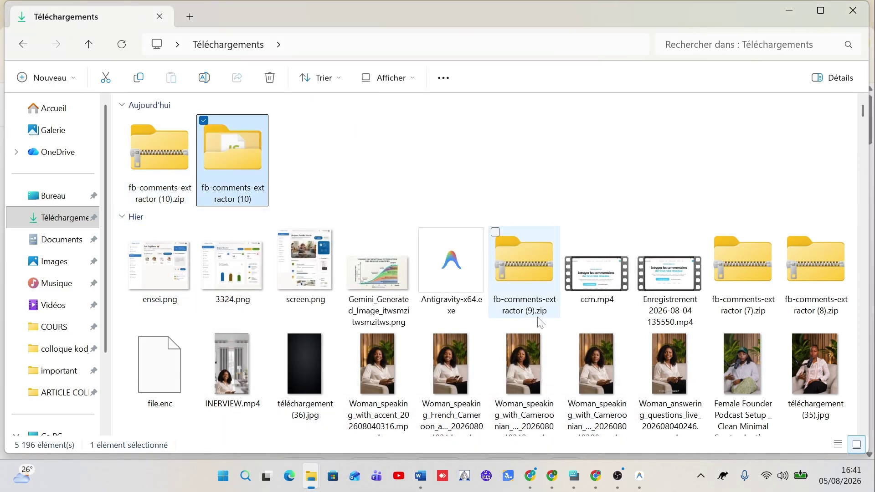
Return to Chrome and open the extension management page in a new tab
left_click(532, 478)
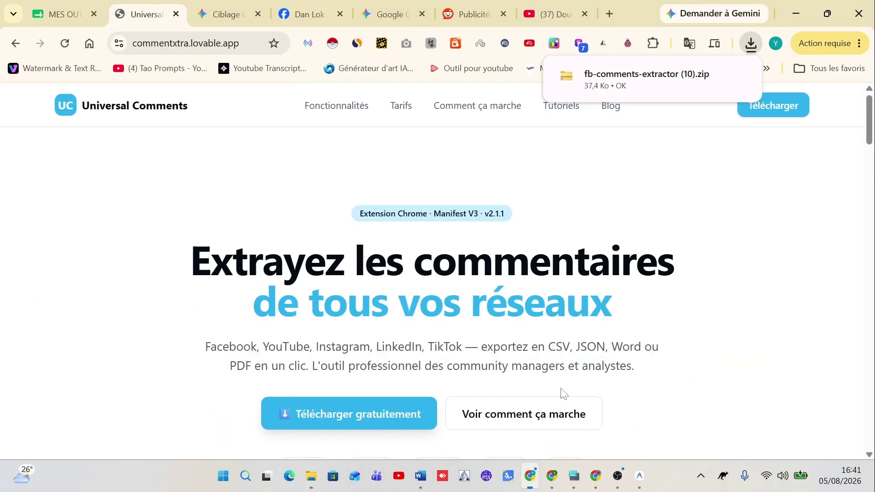
left_click(607, 14)
left_click(654, 44)
scroll(520, 360, "down", 1)
left_click(522, 408)
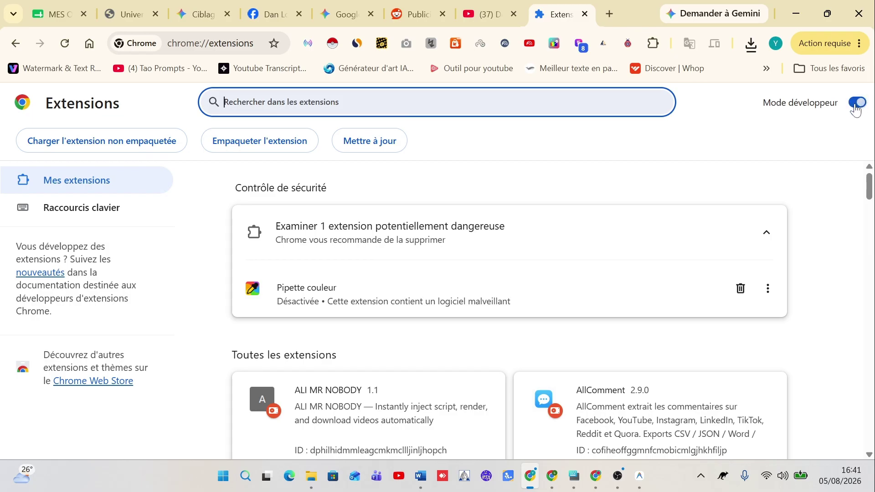
left_click(84, 151)
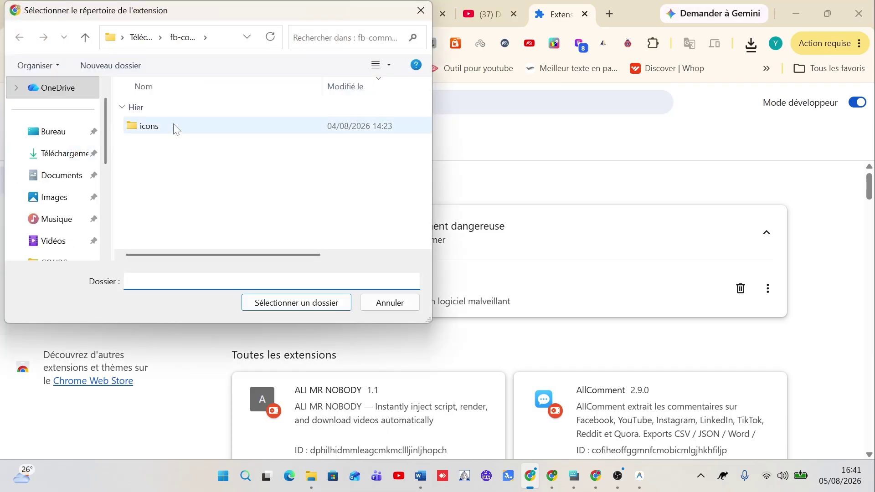
left_click(65, 153)
left_click(155, 134)
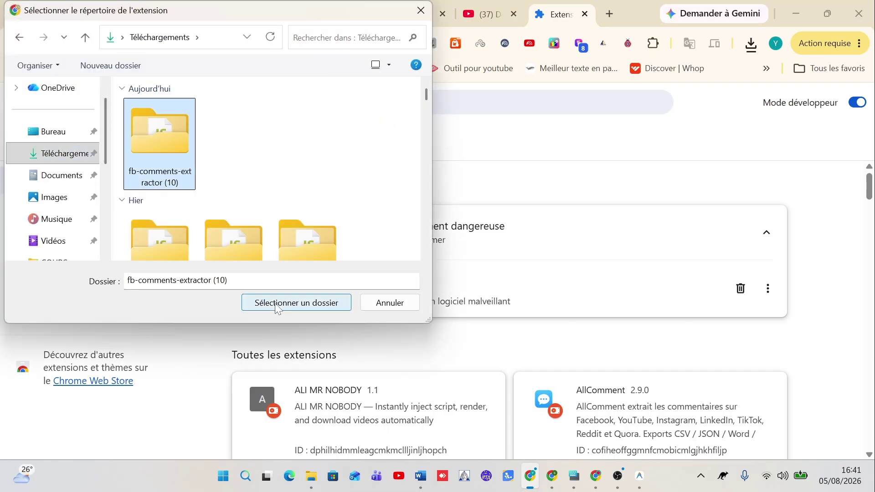
left_click(421, 10)
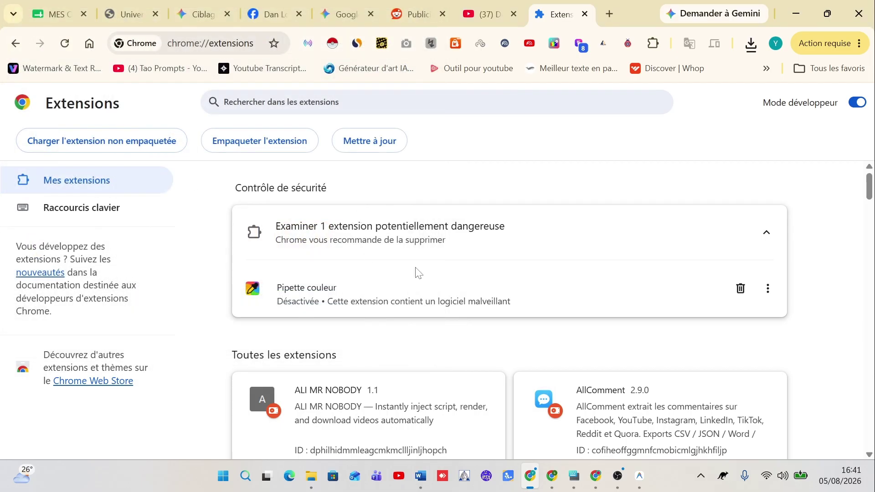
Go to the open Facebook post, close the extraction panel and set the comment filter to Tous les commentaires
left_click(253, 5)
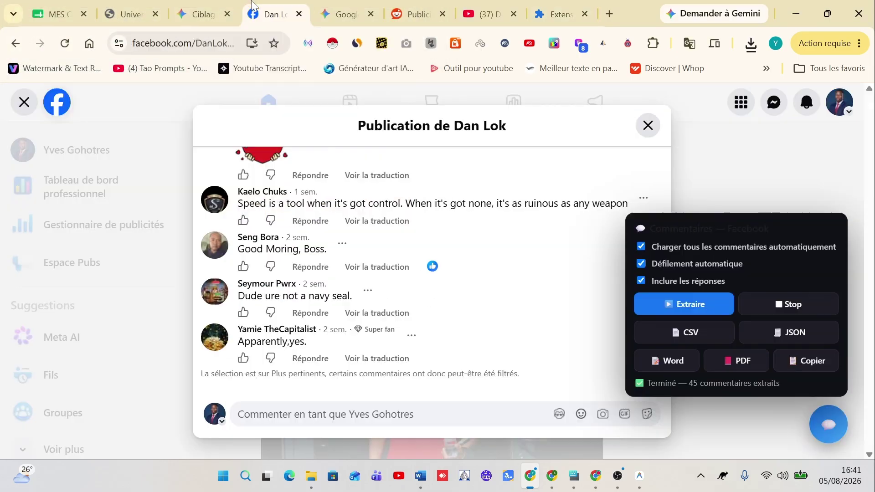
left_click(834, 430)
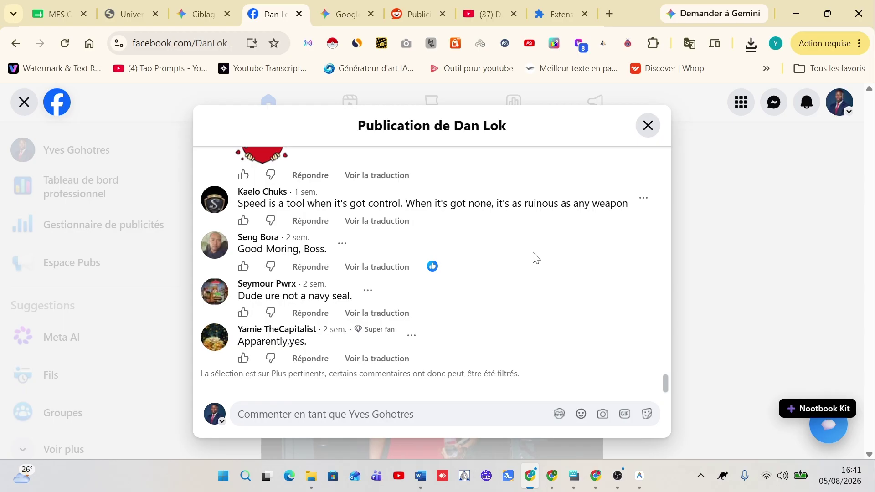
scroll(534, 267, "up", 2)
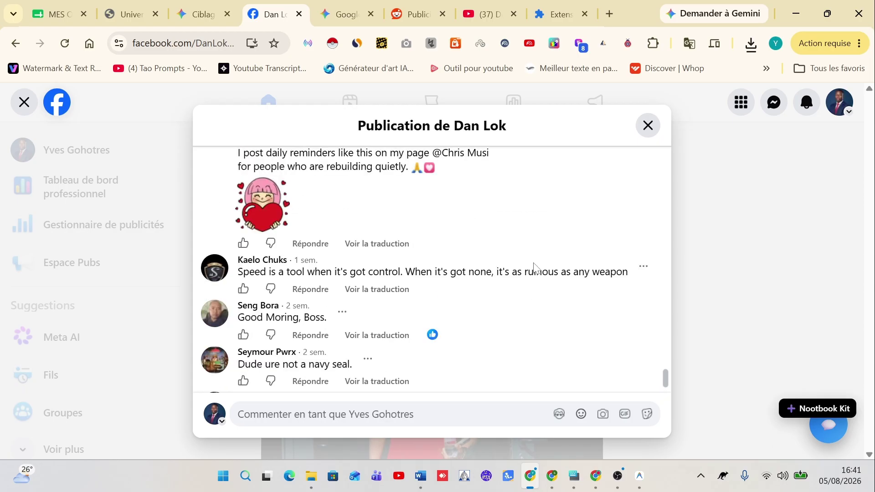
scroll(534, 268, "up", 10)
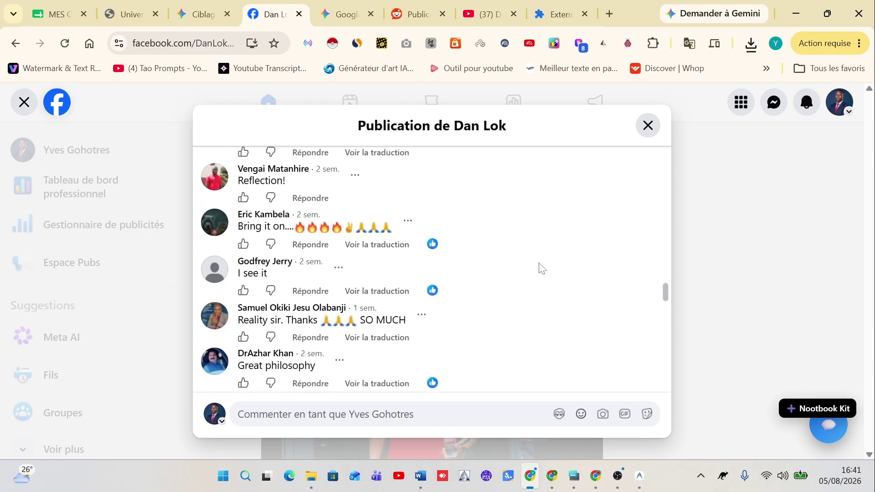
scroll(538, 264, "up", 10)
scroll(532, 293, "down", 4)
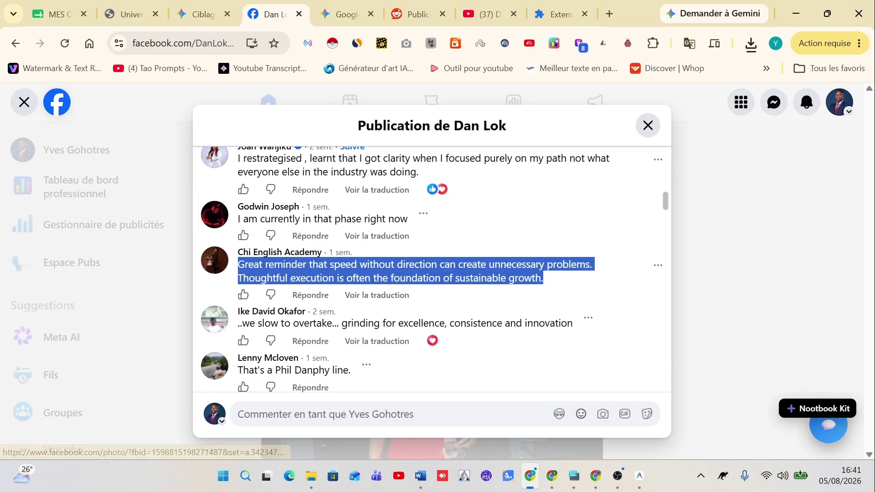
left_click(240, 264)
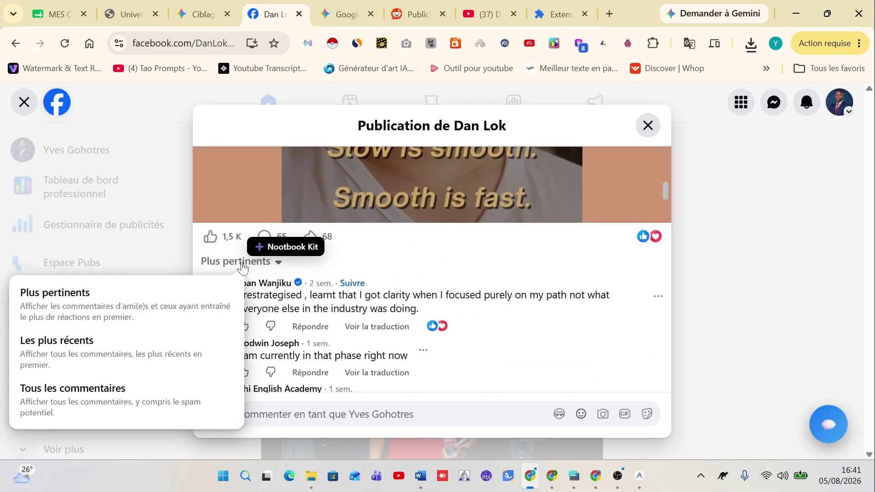
left_click(117, 401)
Load the rest of the post's comments and extract them with the Facebook comment extraction panel
scroll(511, 292, "down", 10)
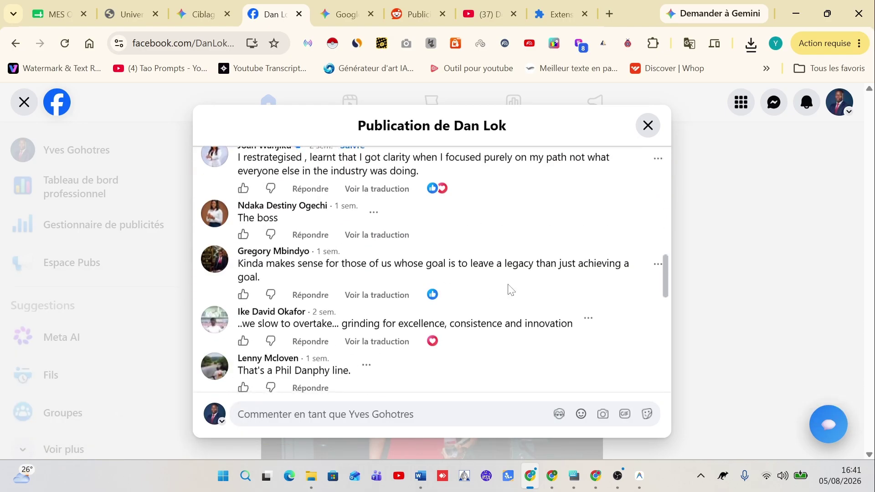
scroll(526, 281, "down", 1)
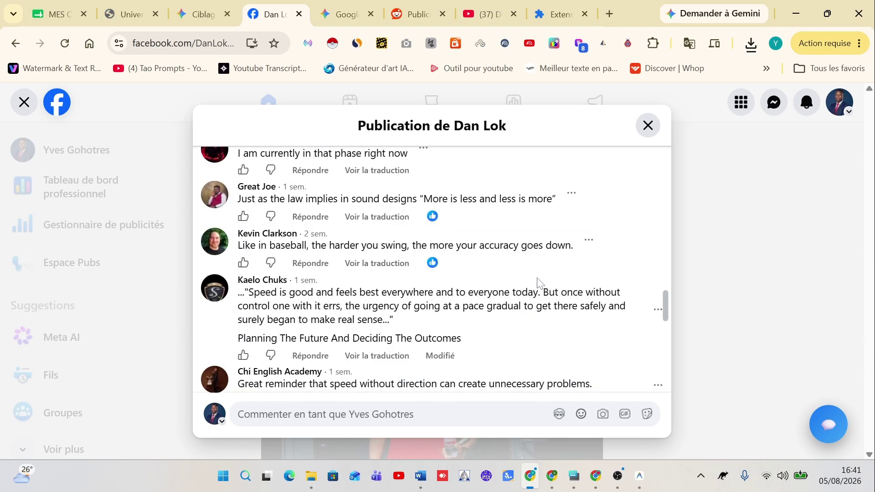
scroll(541, 281, "down", 5)
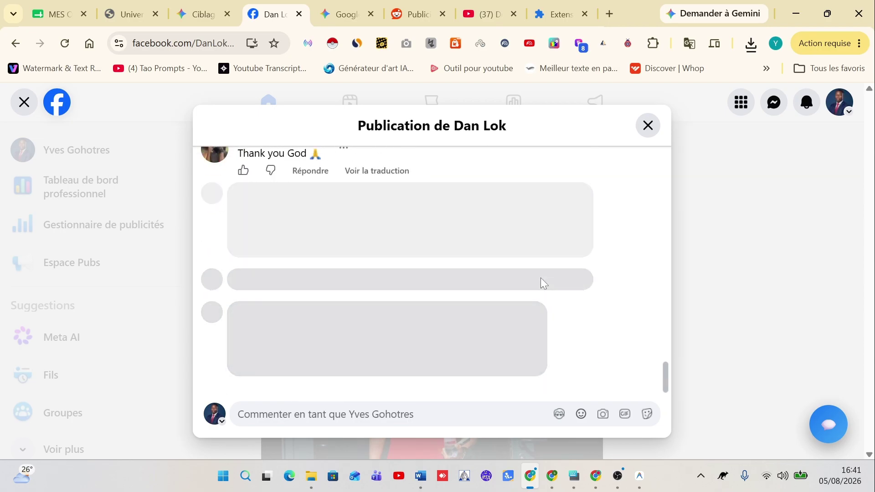
scroll(542, 282, "down", 10)
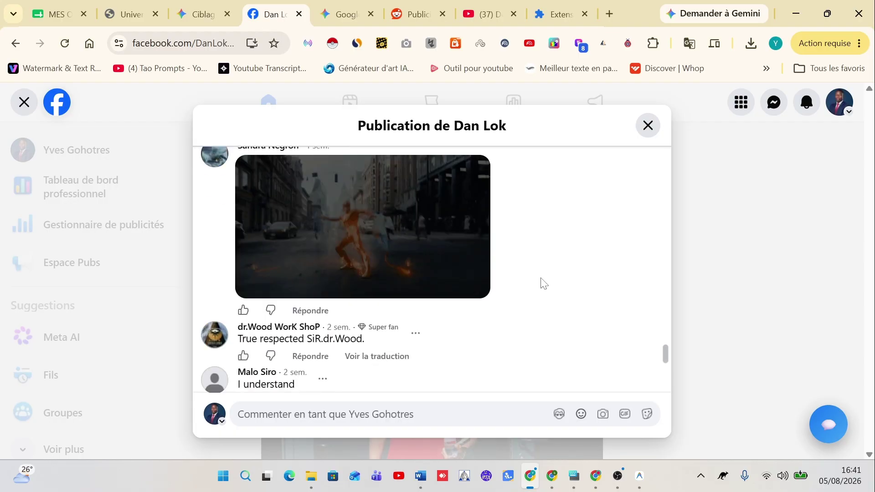
scroll(540, 282, "down", 2)
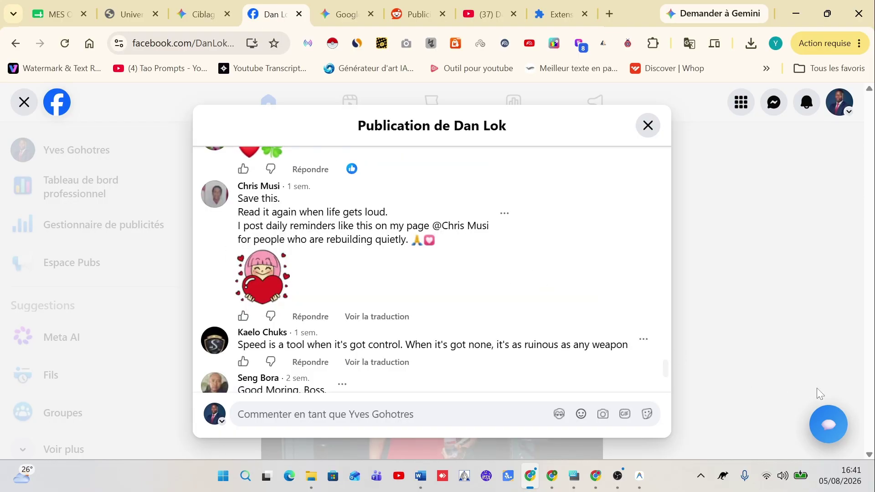
left_click(826, 433)
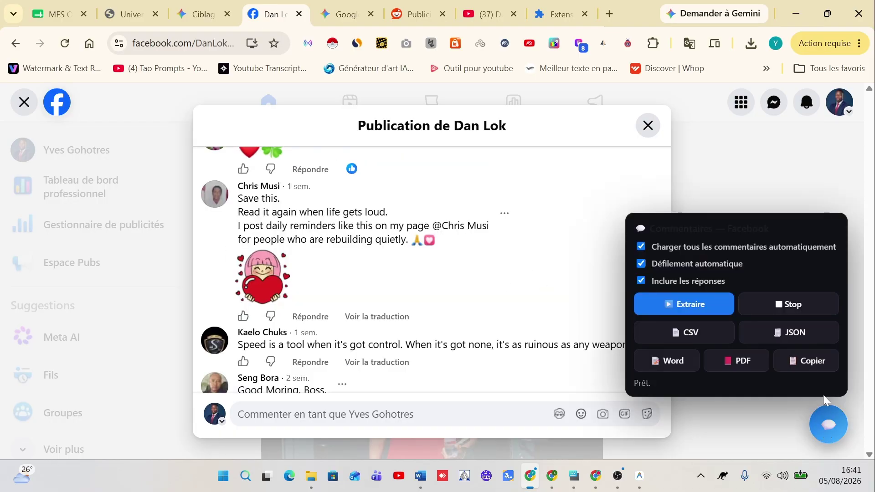
left_click(667, 312)
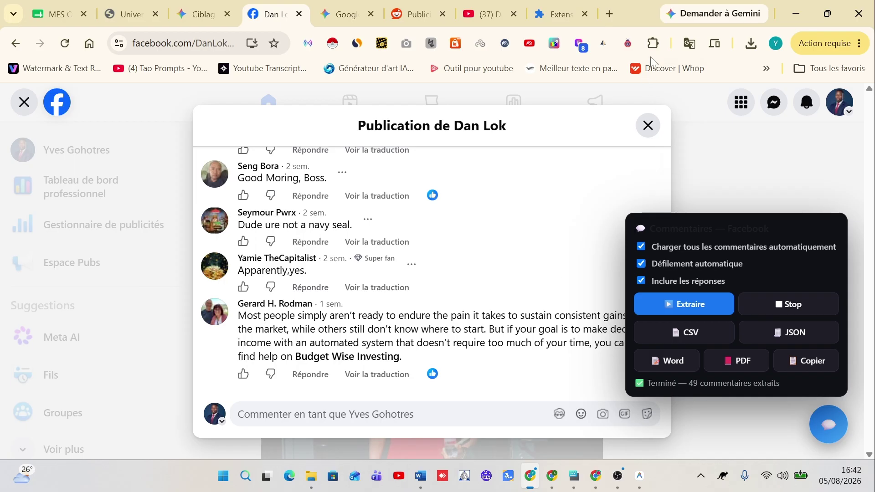
Open the AllComment extension and choose Gemini (Google) as the AI in its configuration
left_click(651, 44)
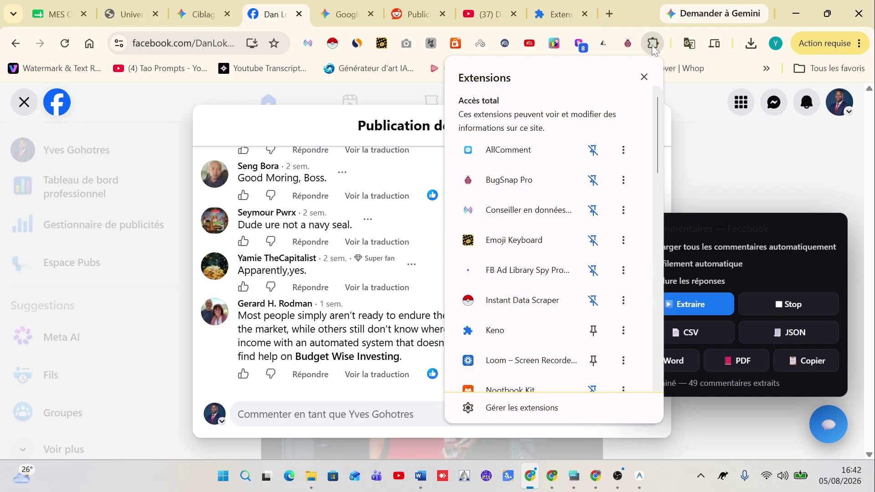
left_click(491, 153)
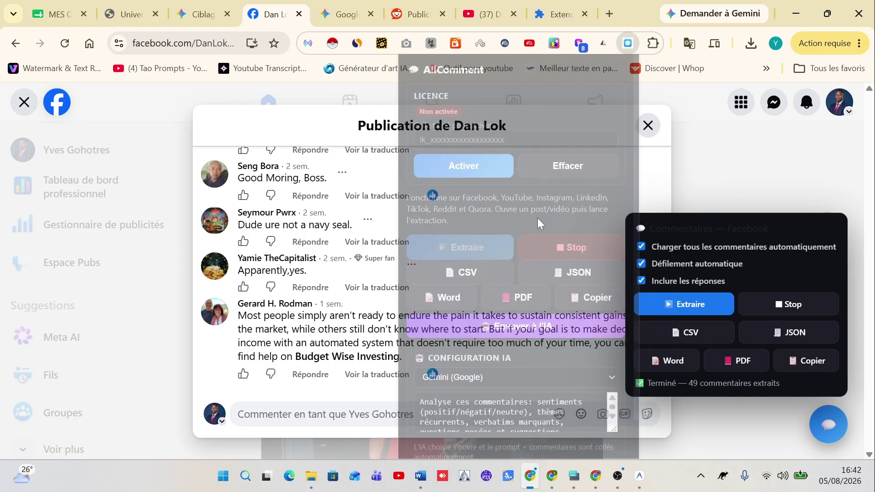
scroll(531, 269, "down", 2)
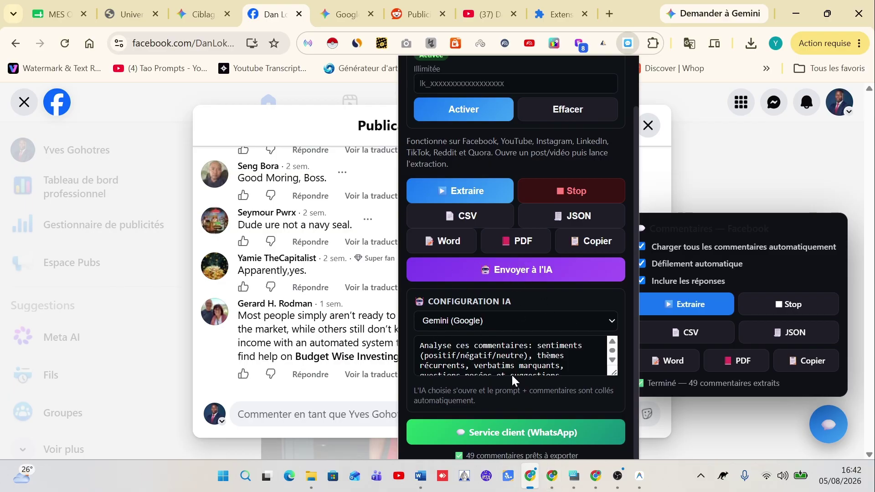
left_click(499, 319)
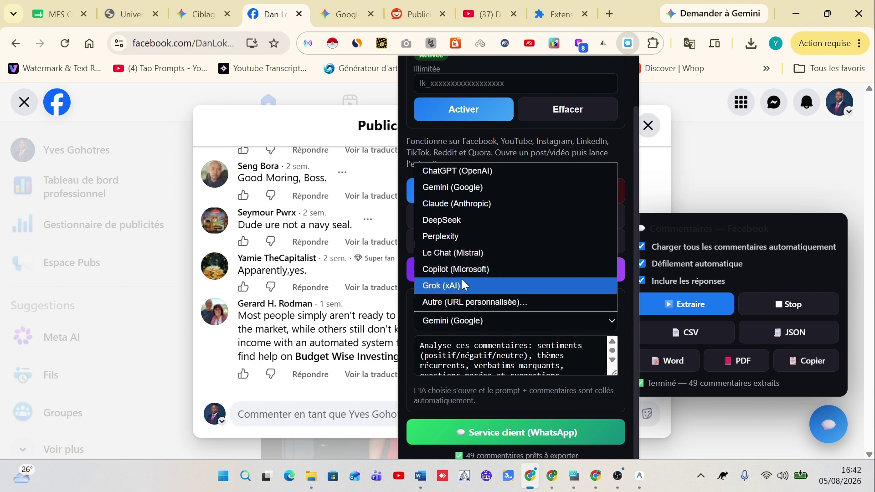
left_click(451, 187)
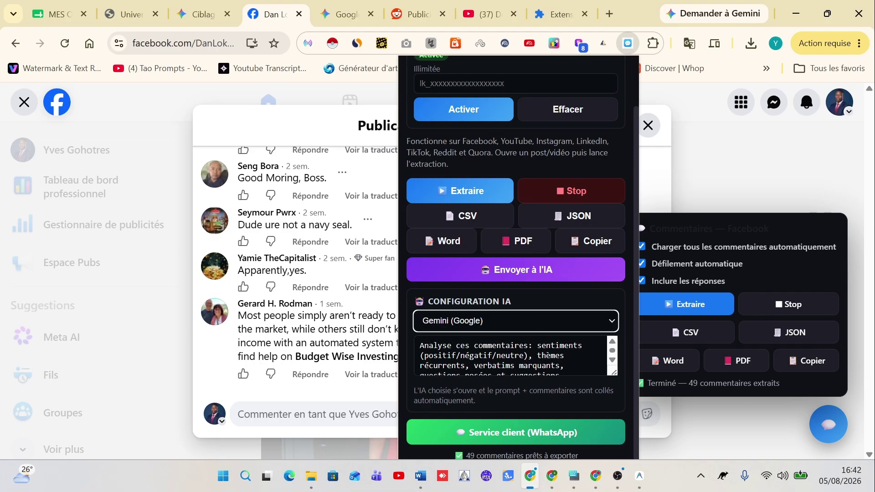
Replace the AI analysis prompt with "sur la base des commentaires, fais moi des publications facebook"
left_click(569, 355)
scroll(512, 356, "down", 2)
scroll(512, 355, "up", 2)
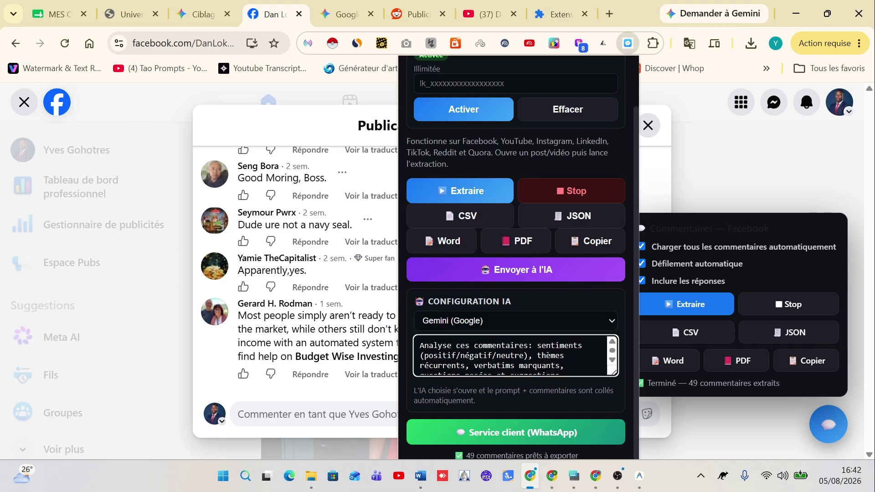
key("ctrl+a")
type("sur la base des publications facebook")
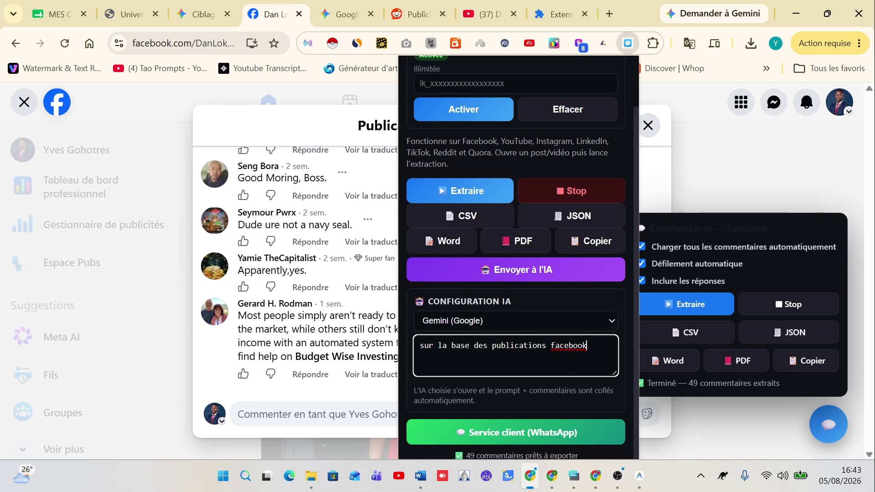
type("des comm")
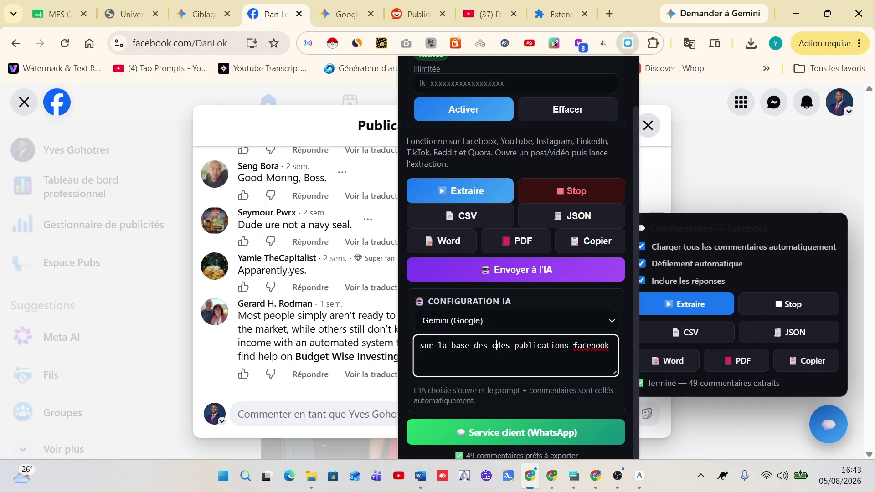
type("entaires,")
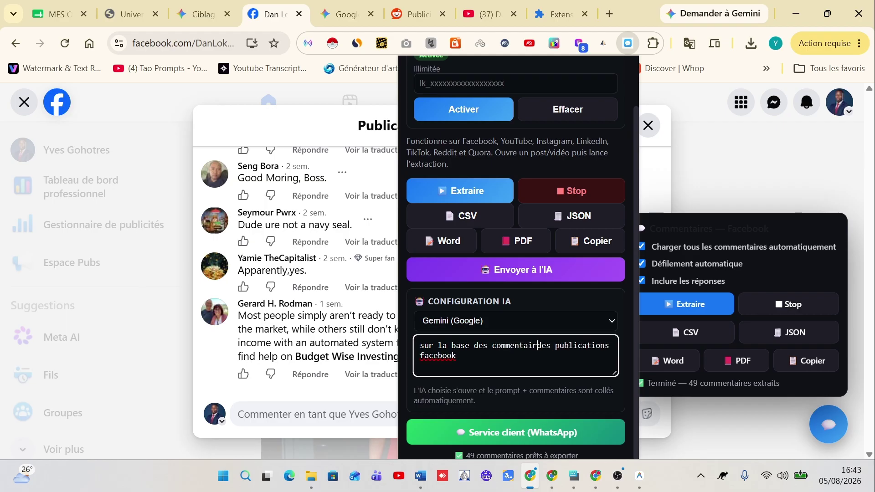
type(" fais m")
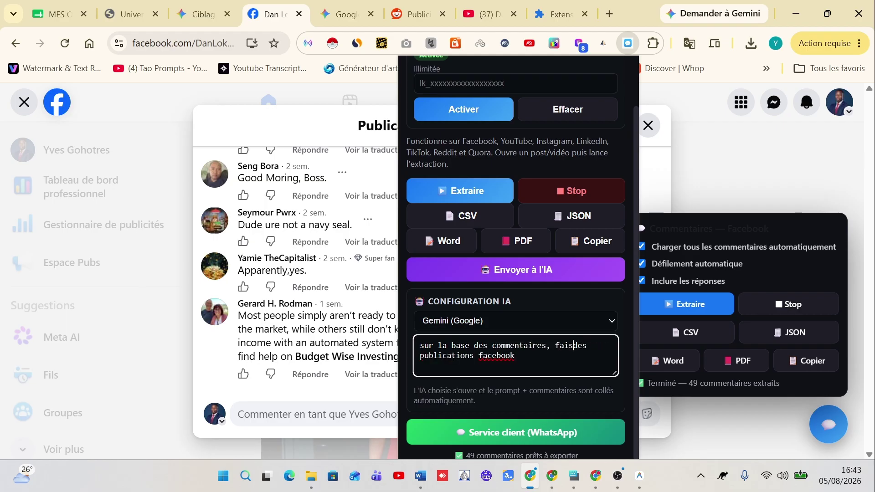
type("oi")
Send the extracted comments to the AI and collapse the Keno guidelines box on the Gemini page
left_click(502, 272)
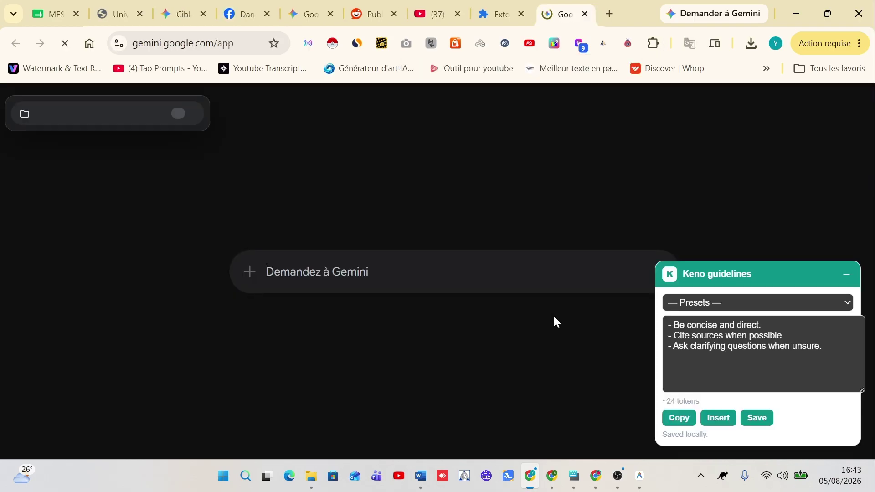
left_click(830, 278)
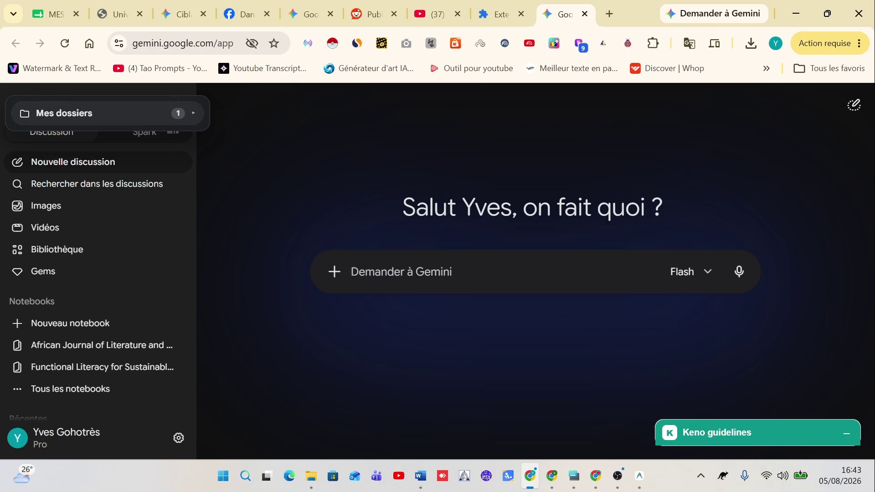
Paste the copied Facebook comments with the publication prompt into the Gemini chat and submit them
key("ctrl+v")
scroll(524, 256, "down", 5)
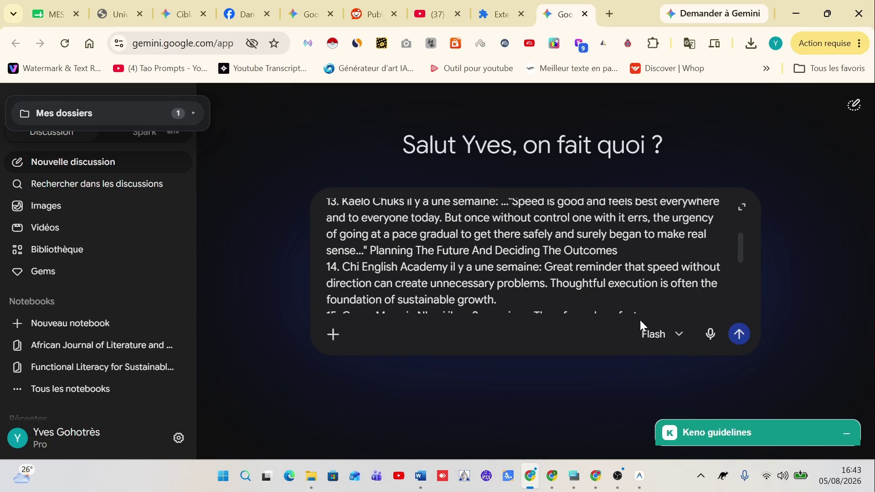
left_click(739, 334)
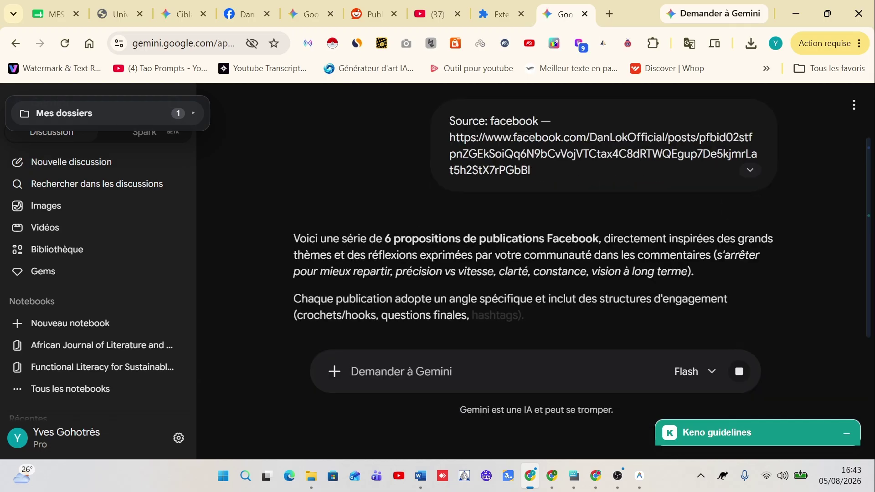
Review the Facebook publication proposals generated by Gemini, from the first option to the end of the reply
scroll(582, 239, "down", 4)
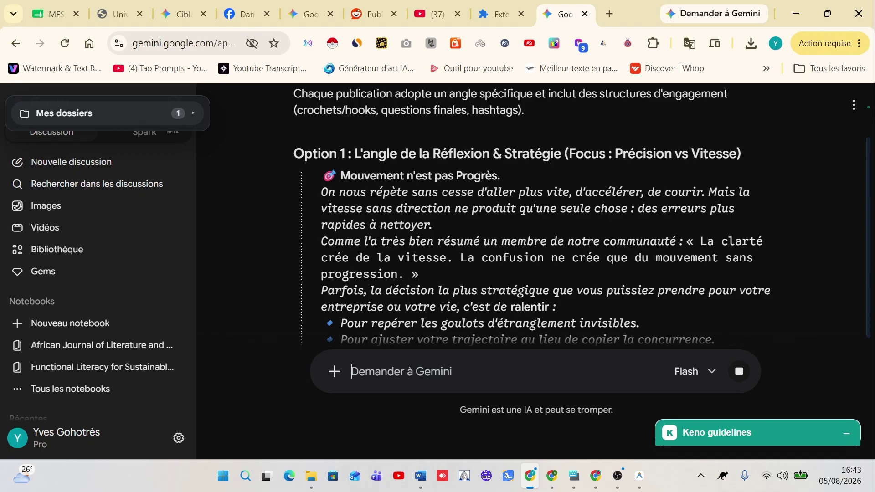
scroll(441, 211, "down", 3)
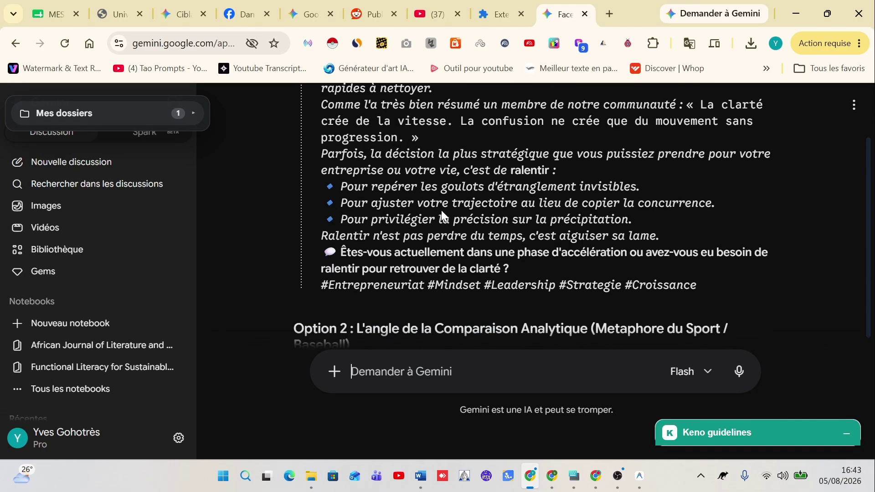
scroll(442, 209, "up", 1)
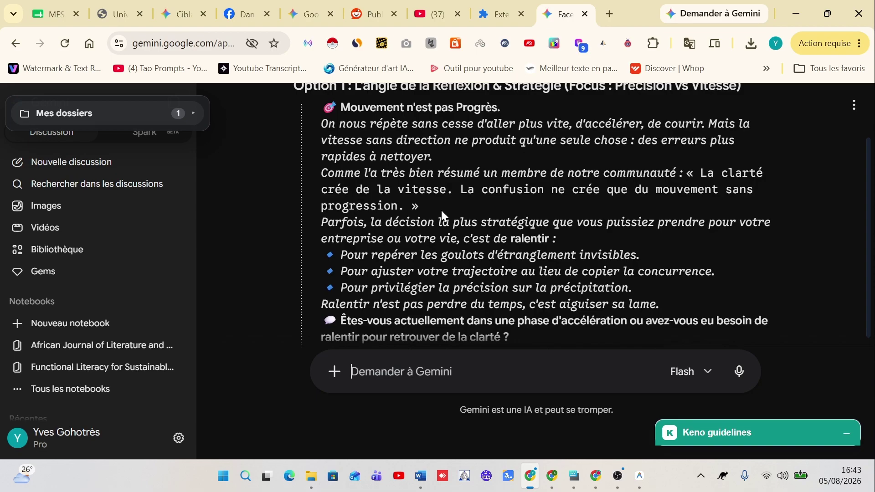
scroll(441, 210, "up", 1)
scroll(441, 210, "down", 5)
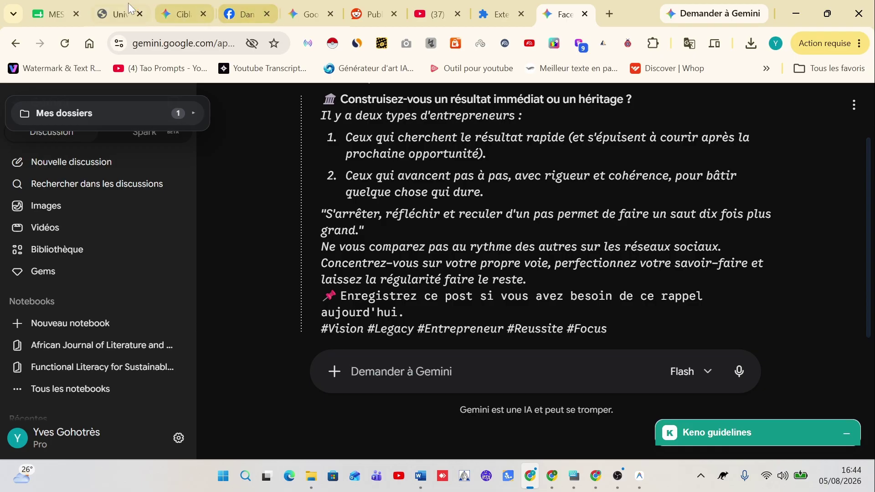
Return to the Universal Comments website and look over its home page
left_click(113, 14)
scroll(458, 231, "down", 5)
scroll(458, 231, "up", 6)
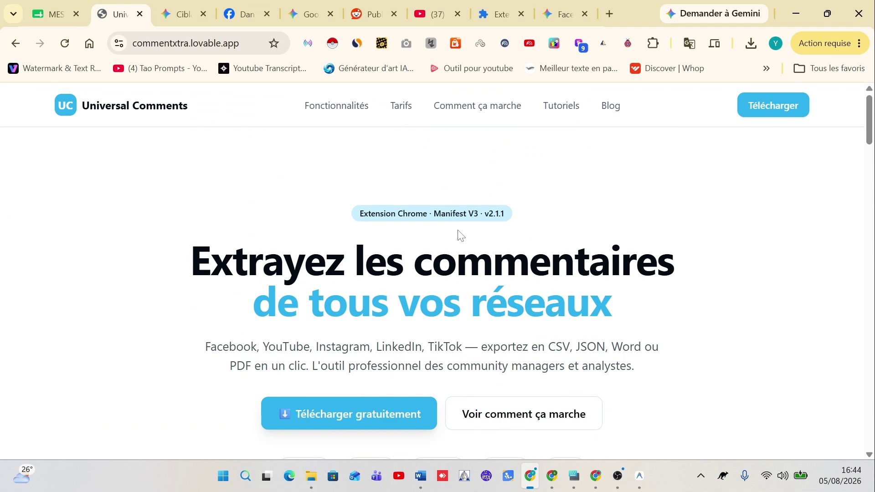